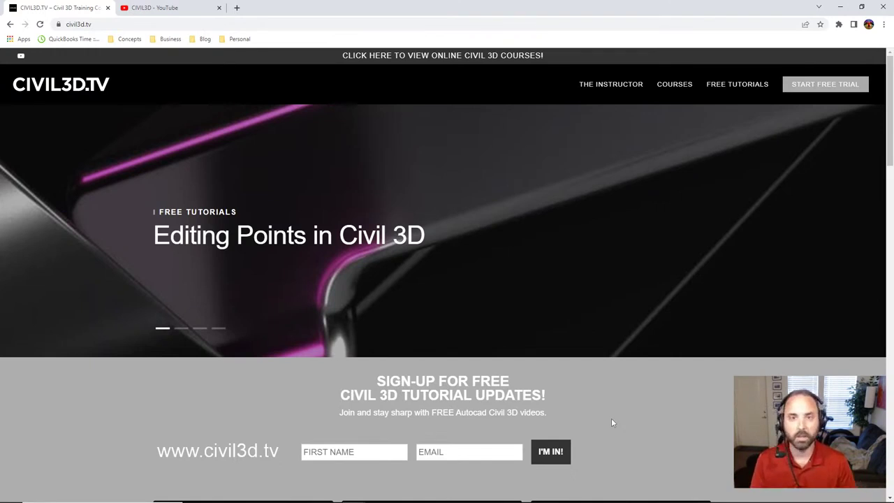
# Step: Open the 'Editing Points in Civil 3D' post on CIVIL3D.TV, read through it, and return to its top
pyautogui.scroll(-6, 717, 443)
pyautogui.scroll(3, 732, 363)
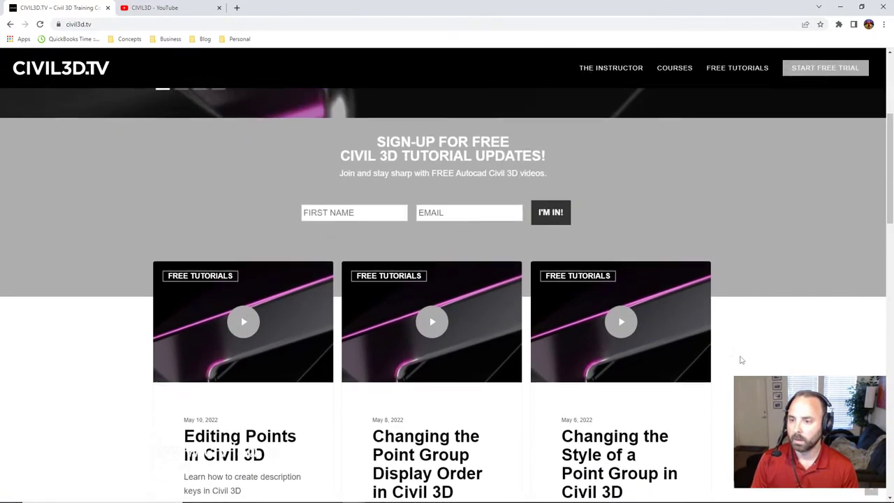
pyautogui.scroll(-1, 737, 361)
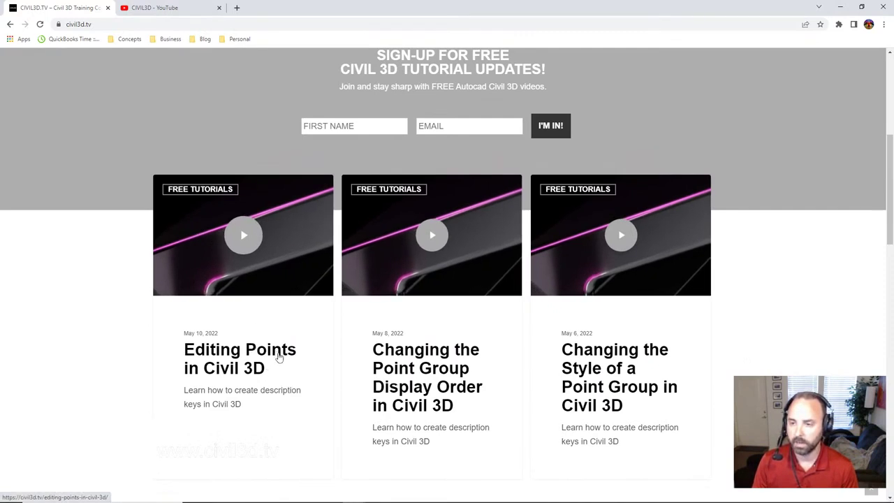
pyautogui.click(278, 357)
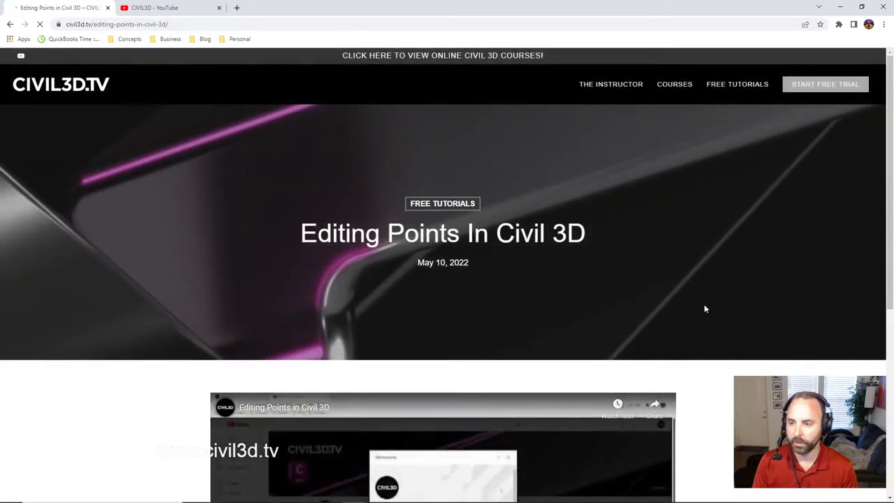
pyautogui.scroll(-2, 726, 301)
pyautogui.scroll(-1, 734, 304)
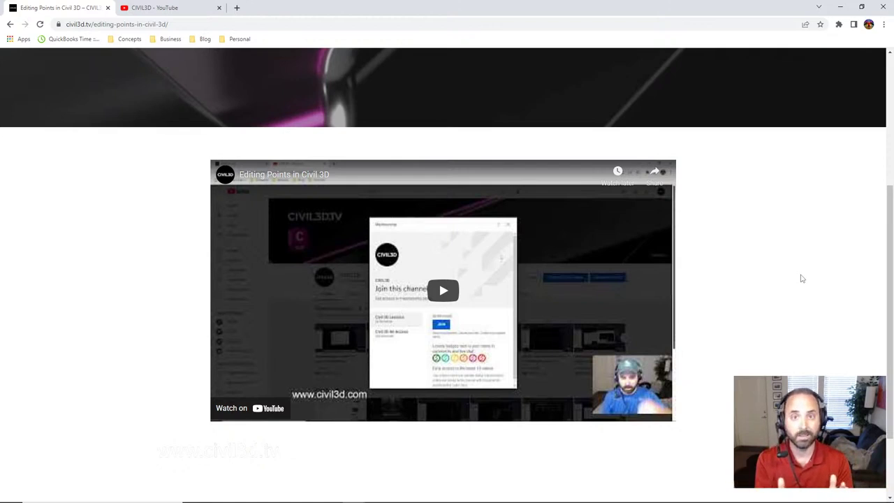
pyautogui.scroll(3, 796, 282)
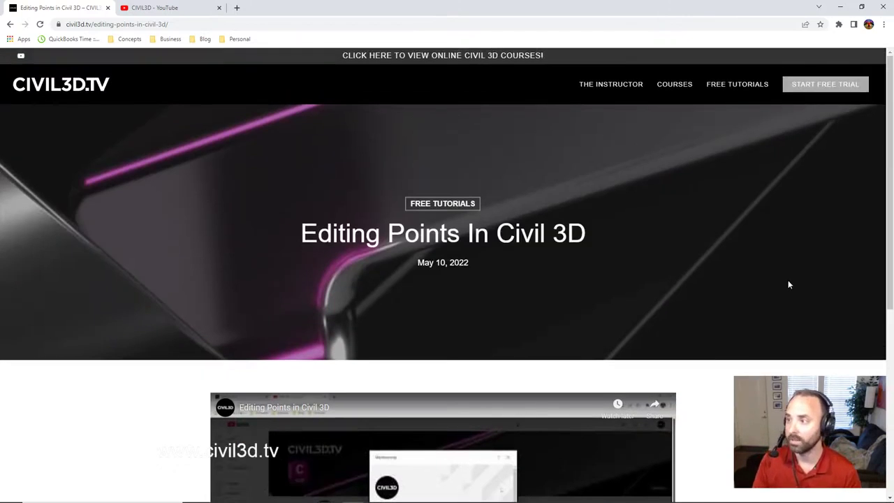
# Step: Go to the free trial subscription page, dismiss the advertisement, and list the included courses
pyautogui.click(845, 87)
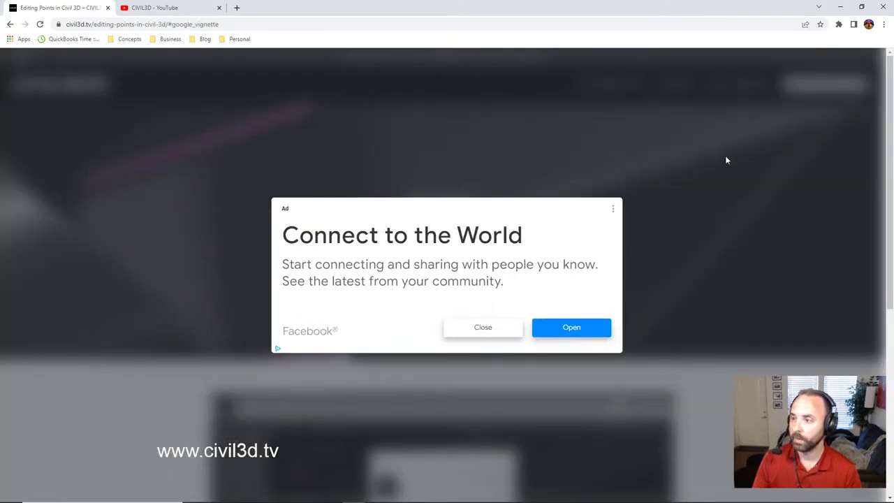
pyautogui.click(479, 331)
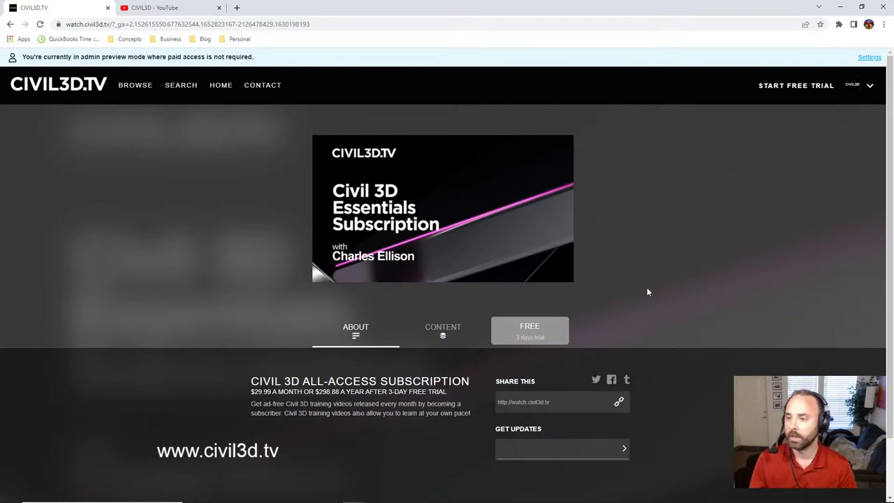
pyautogui.click(440, 332)
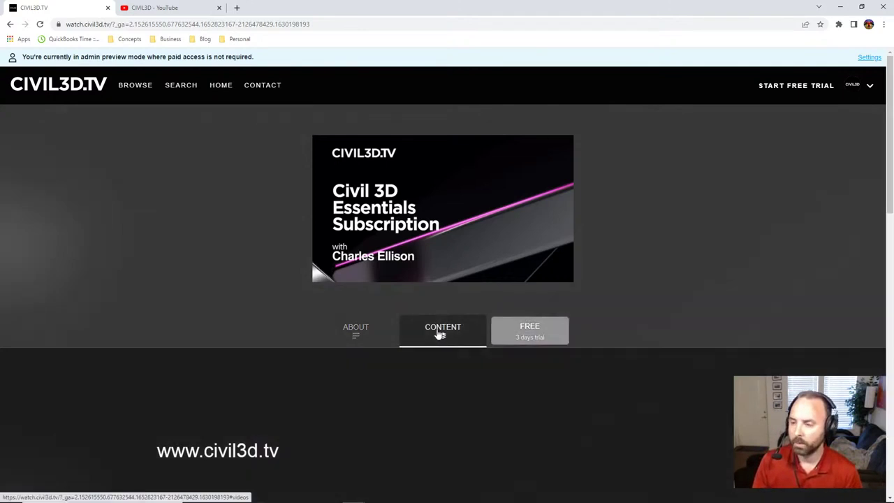
pyautogui.scroll(-5, 820, 293)
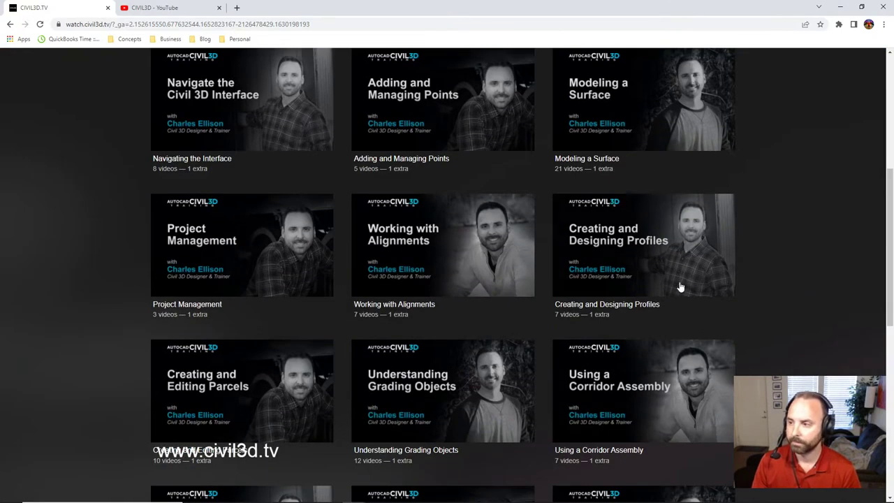
# Step: Browse the Creating and Designing Profiles course lessons, then switch to the CIVIL3D YouTube tab
pyautogui.click(644, 308)
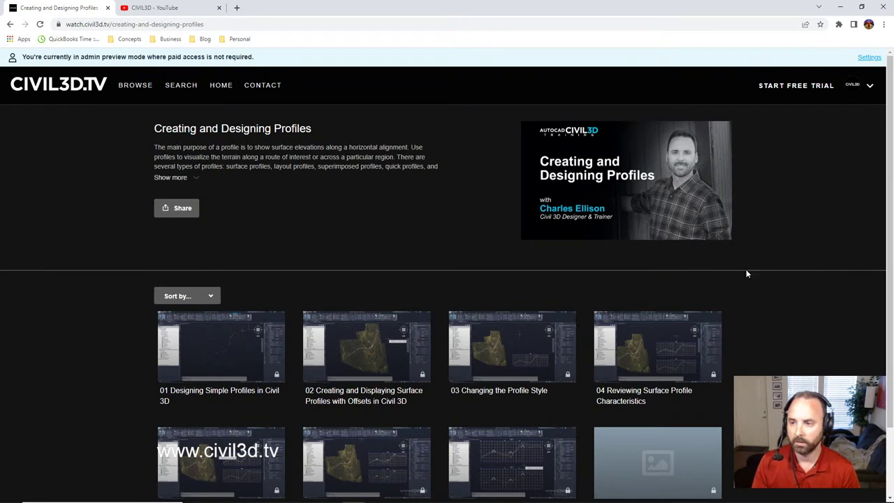
pyautogui.scroll(-2, 786, 272)
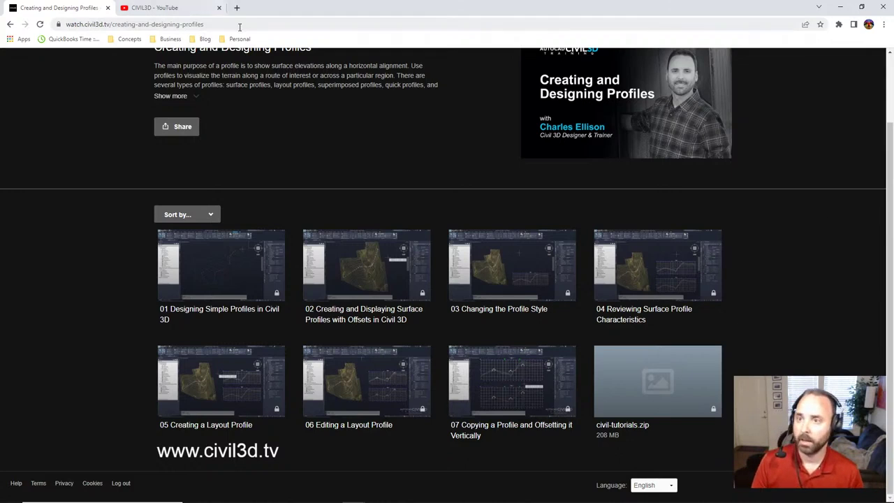
pyautogui.click(173, 10)
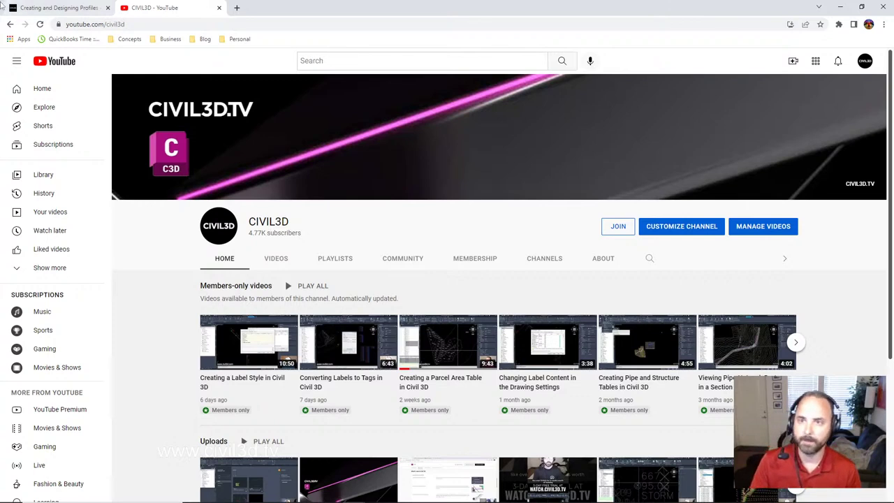
# Step: Return to the Creating and Designing Profiles course tab and scroll back to its top
pyautogui.click(68, 9)
pyautogui.scroll(2, 772, 215)
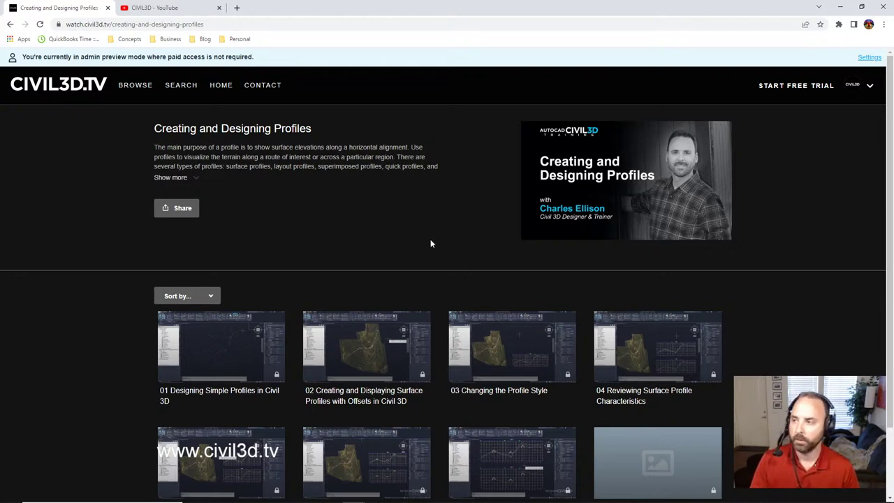
# Step: Minimize Chrome, then zoom and pan the Points-4b drawing to center the point cluster
pyautogui.click(841, 8)
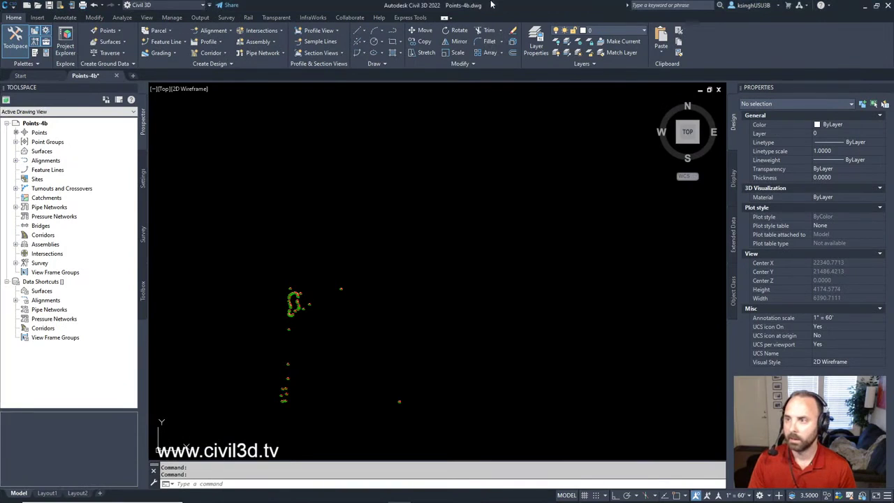
pyautogui.scroll(2, 435, 321)
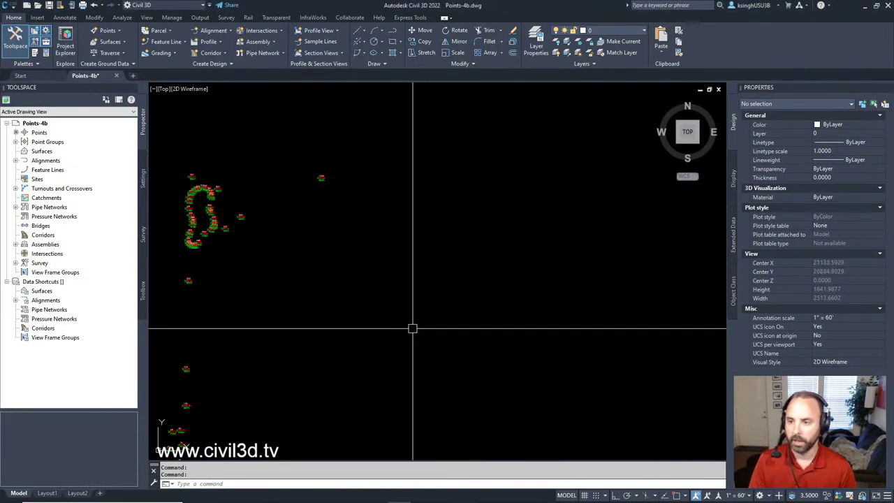
pyautogui.moveTo(412, 326)
pyautogui.mouseDown(button='middle')
pyautogui.moveTo(435, 306)
pyautogui.moveTo(457, 314)
pyautogui.mouseUp(button='middle')
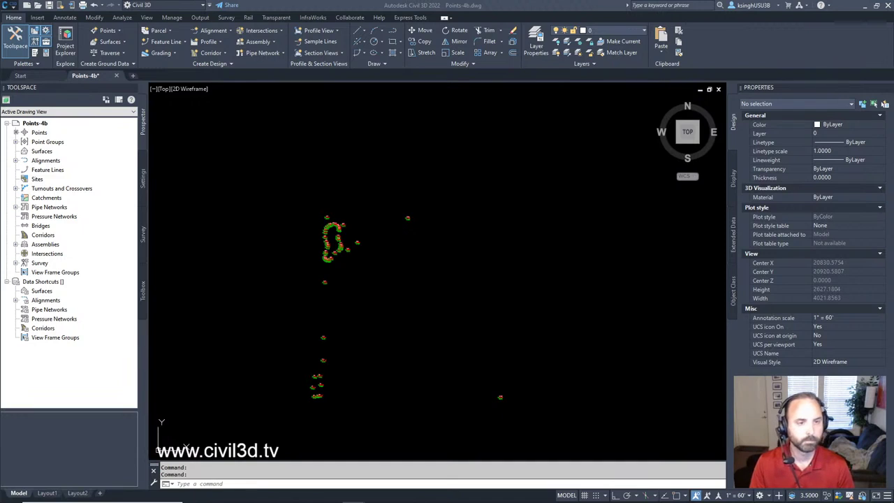
pyautogui.click(450, 334)
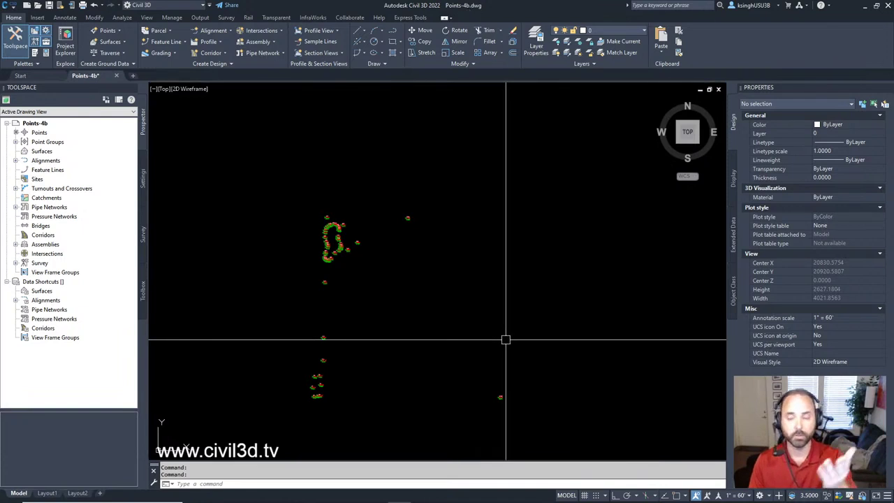
pyautogui.moveTo(402, 261); pyautogui.dragTo(426, 247, button='middle')
pyautogui.scroll(4, 358, 215)
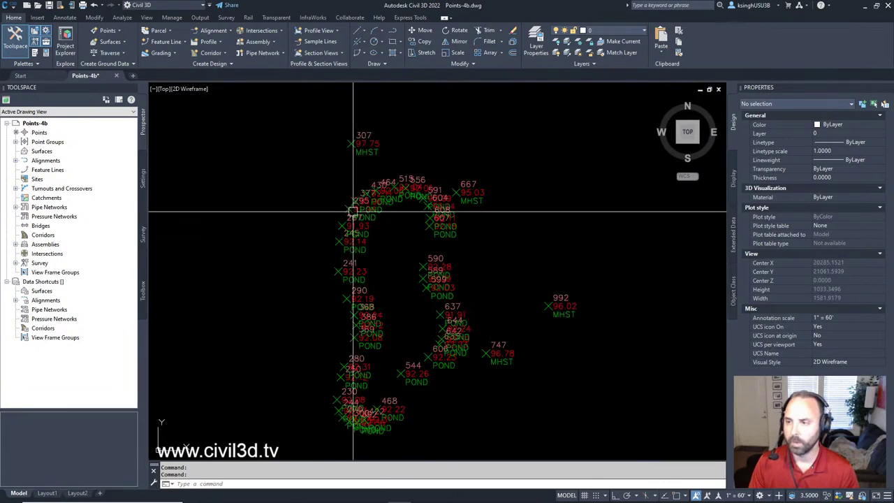
pyautogui.scroll(2, 370, 188)
pyautogui.scroll(-5, 375, 189)
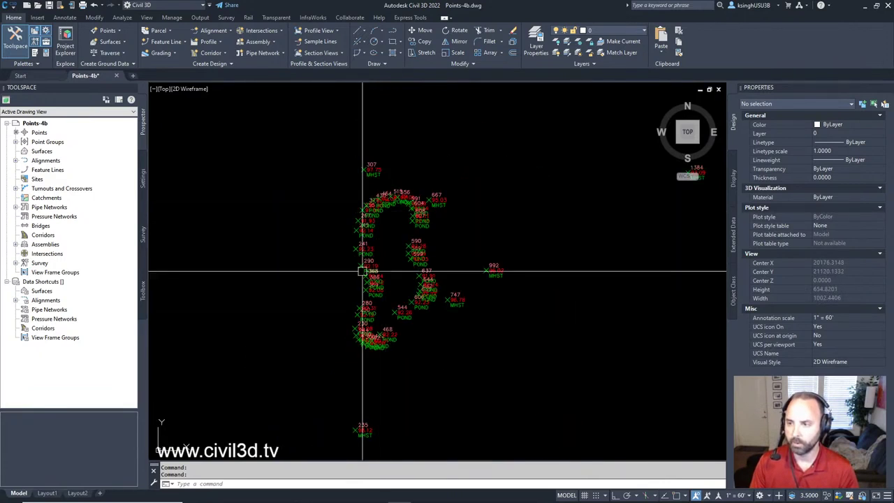
pyautogui.scroll(-6, 407, 318)
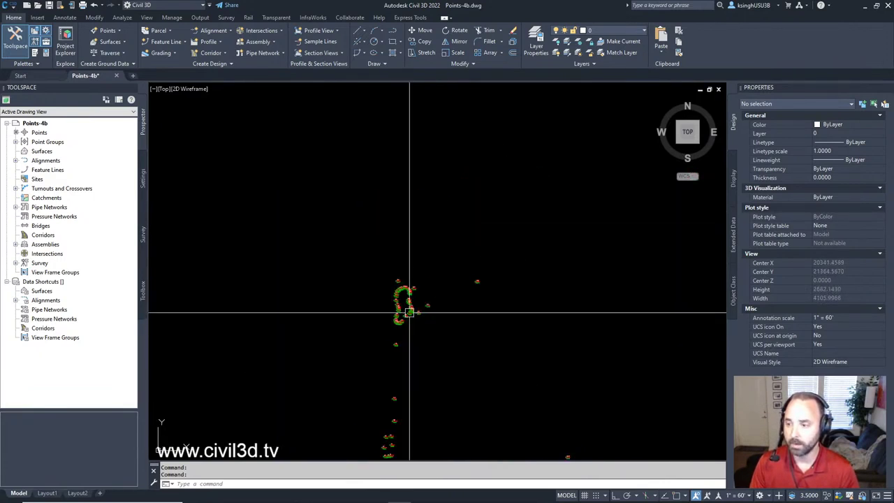
pyautogui.scroll(6, 410, 272)
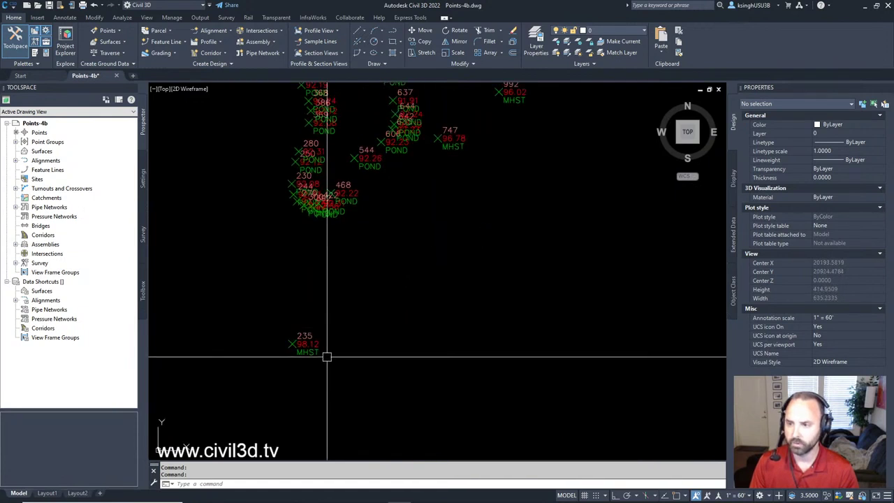
pyautogui.scroll(-6, 449, 249)
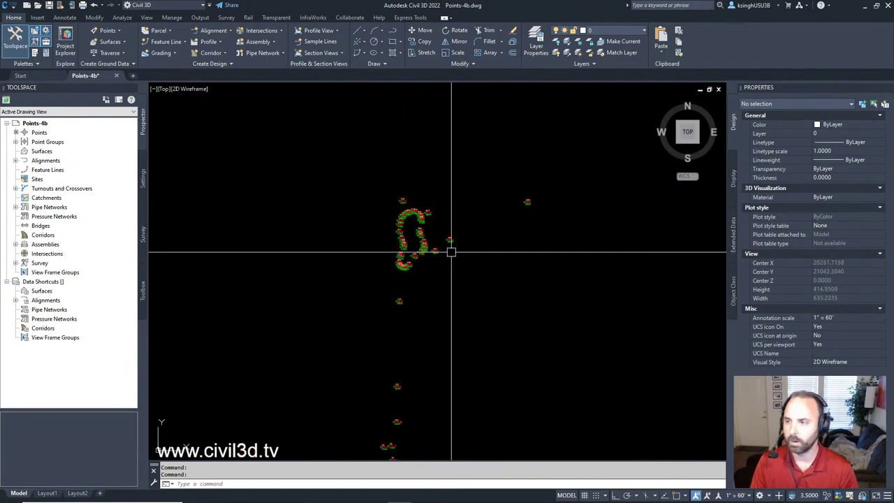
pyautogui.scroll(-6, 451, 252)
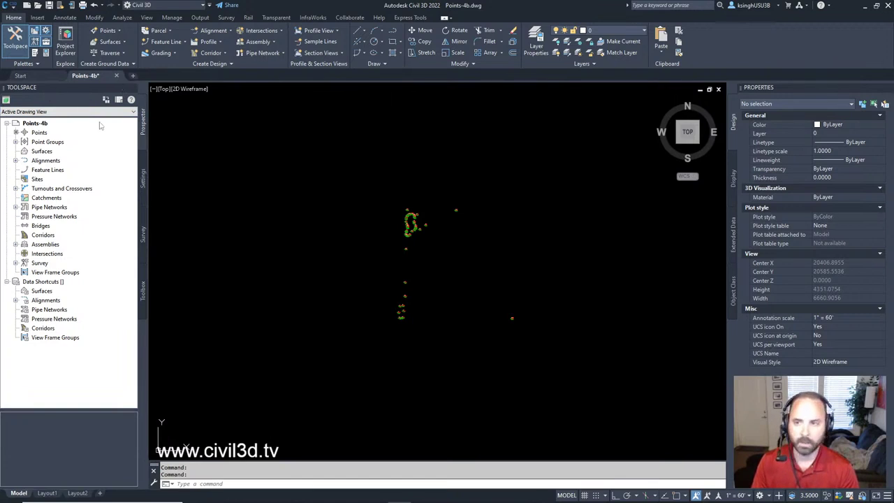
# Step: In the Toolspace Settings tree, expand Point > Label Styles and select the Standard style
pyautogui.click(143, 179)
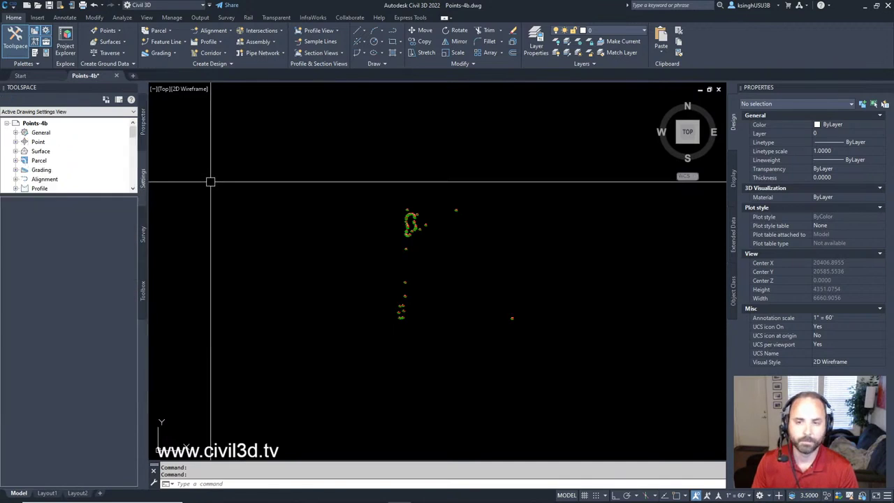
pyautogui.moveTo(87, 195); pyautogui.dragTo(91, 411)
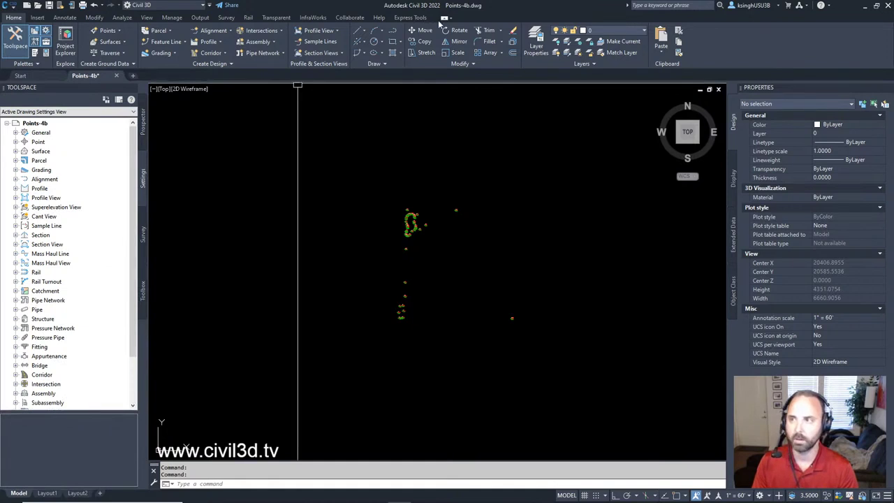
pyautogui.click(16, 142)
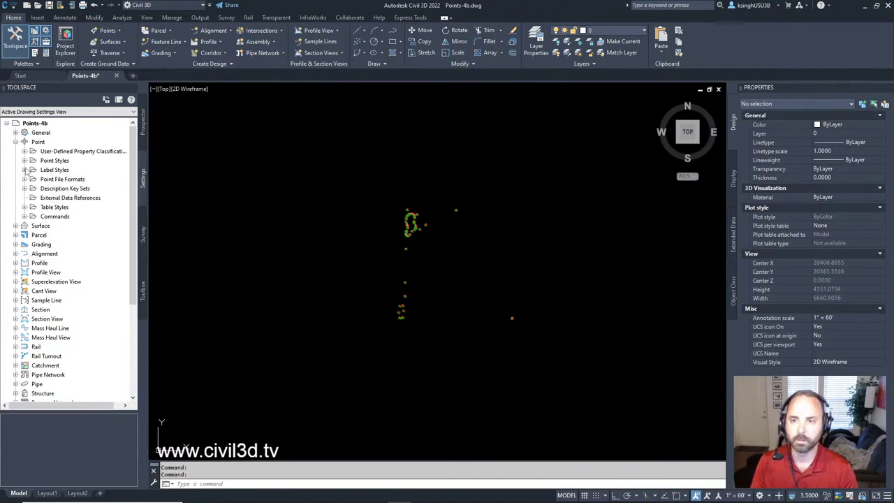
pyautogui.click(24, 170)
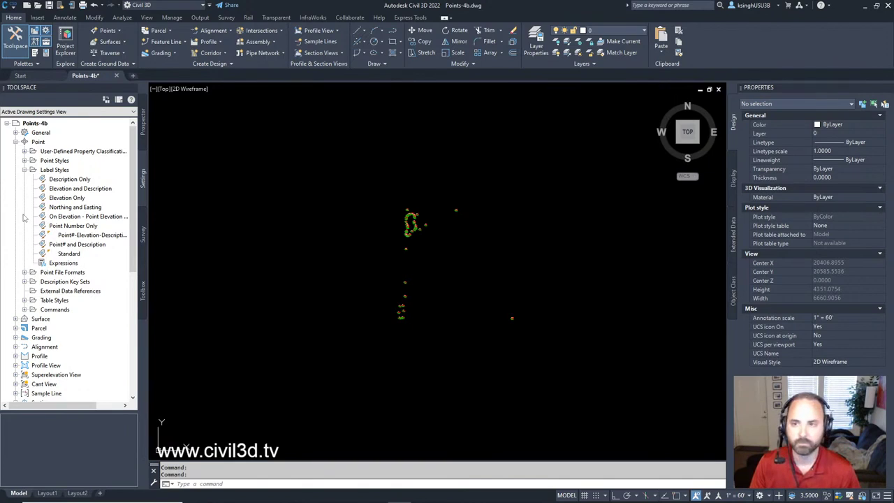
pyautogui.click(74, 256)
# Step: Copy the Standard point label style and name the copy 'Manhole UDP'
pyautogui.rightClick(77, 256)
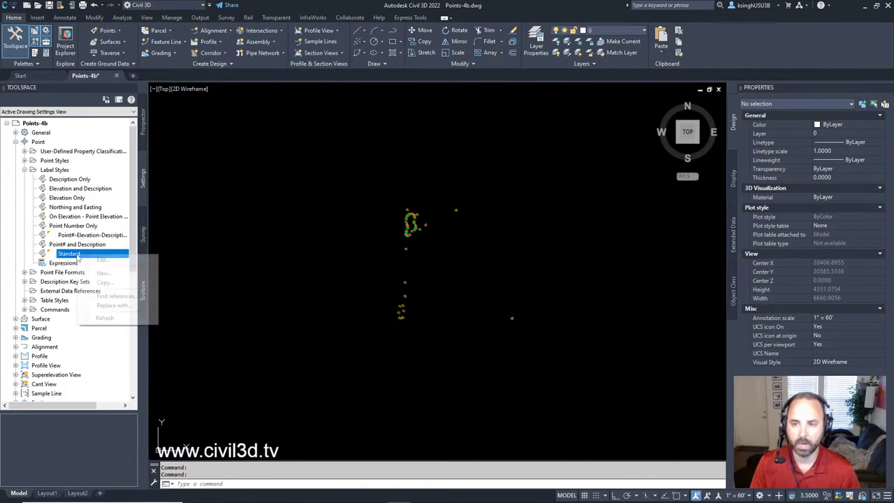
pyautogui.click(107, 283)
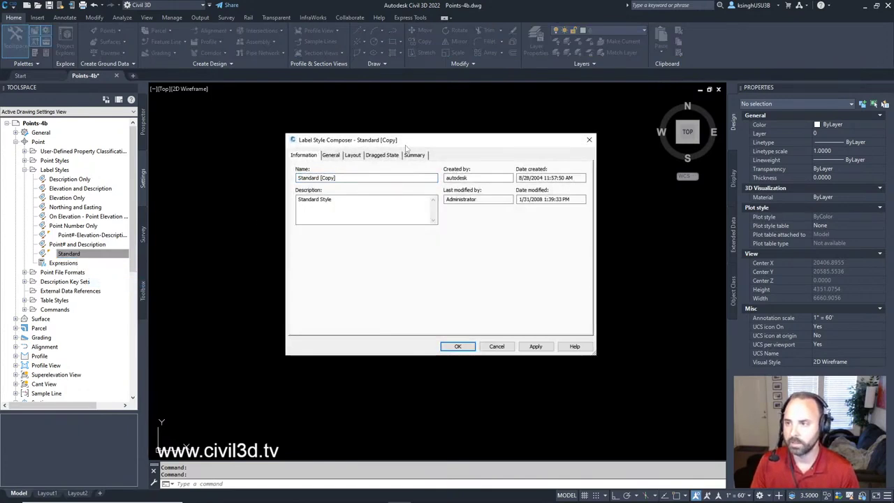
pyautogui.moveTo(406, 146); pyautogui.dragTo(402, 150)
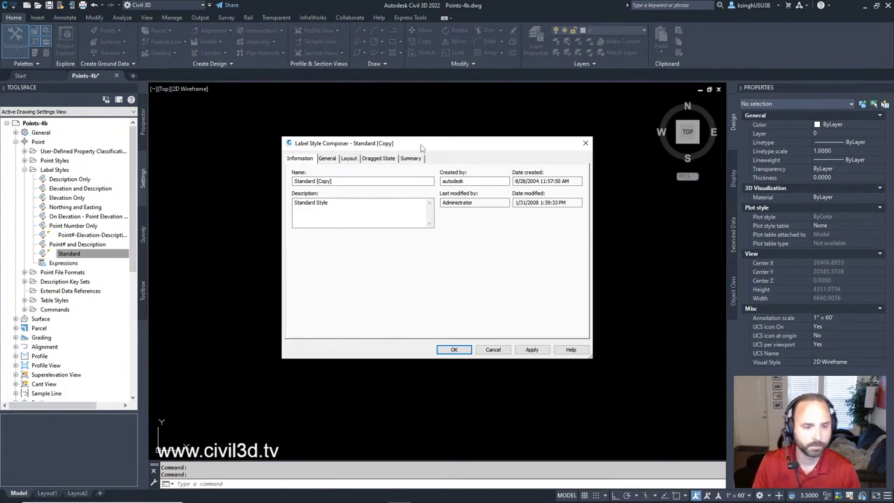
pyautogui.moveTo(356, 181); pyautogui.dragTo(293, 181)
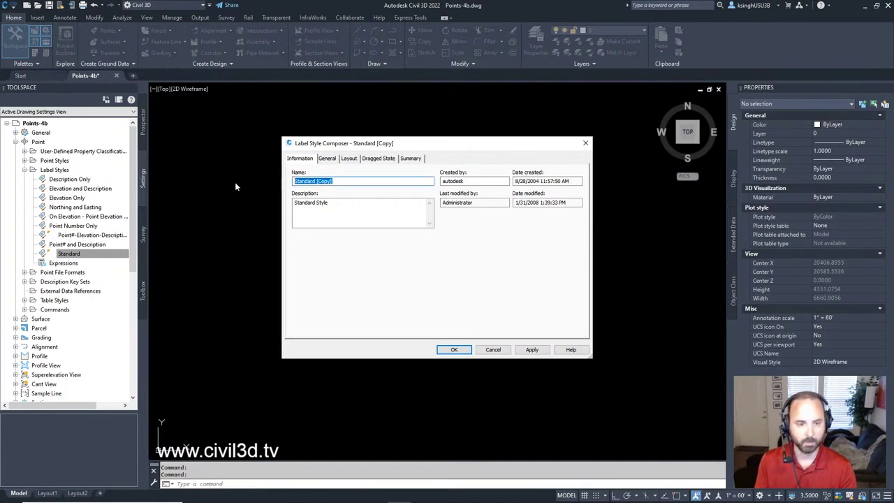
pyautogui.write('Manhole UDP')
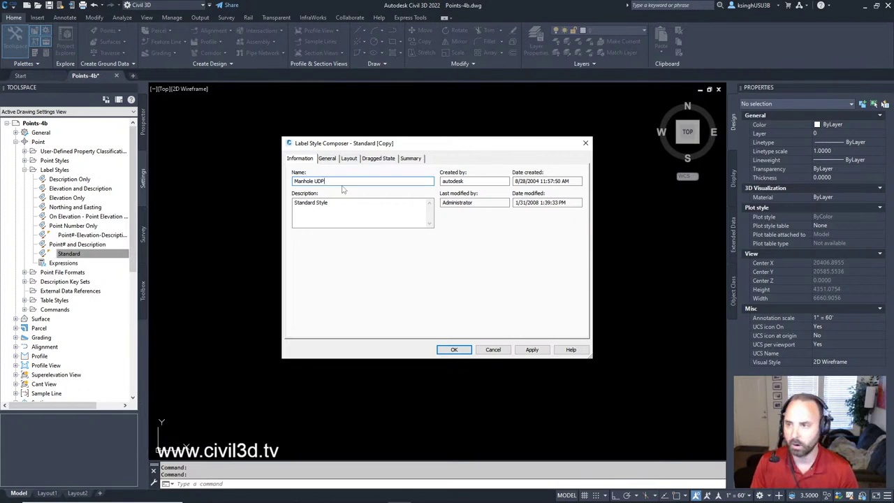
# Step: Display the Layout tab of the Manhole UDP label style
pyautogui.click(349, 158)
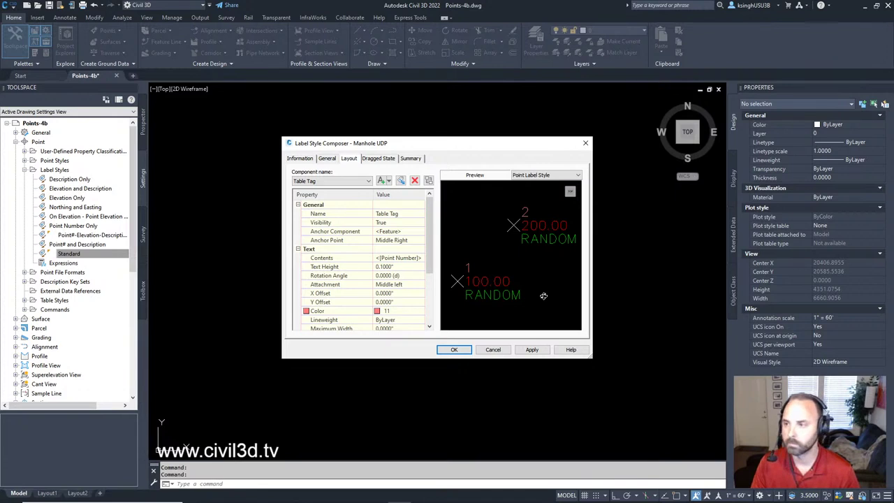
pyautogui.click(577, 177)
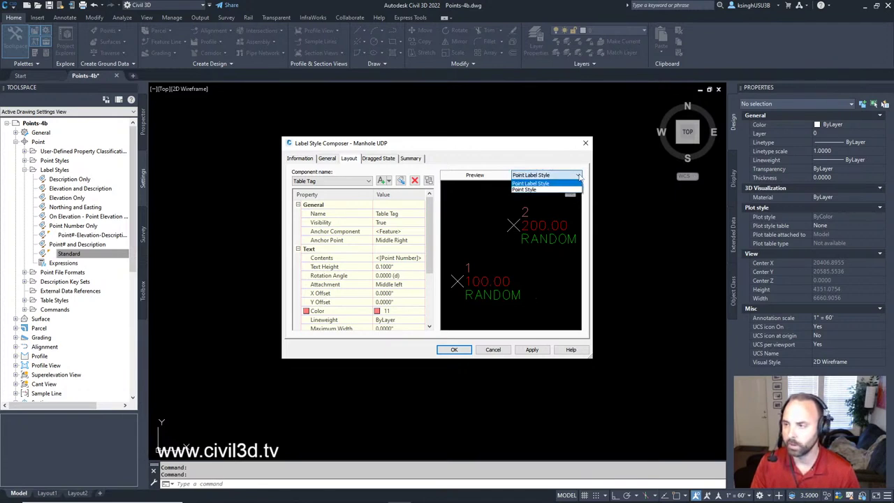
pyautogui.click(543, 184)
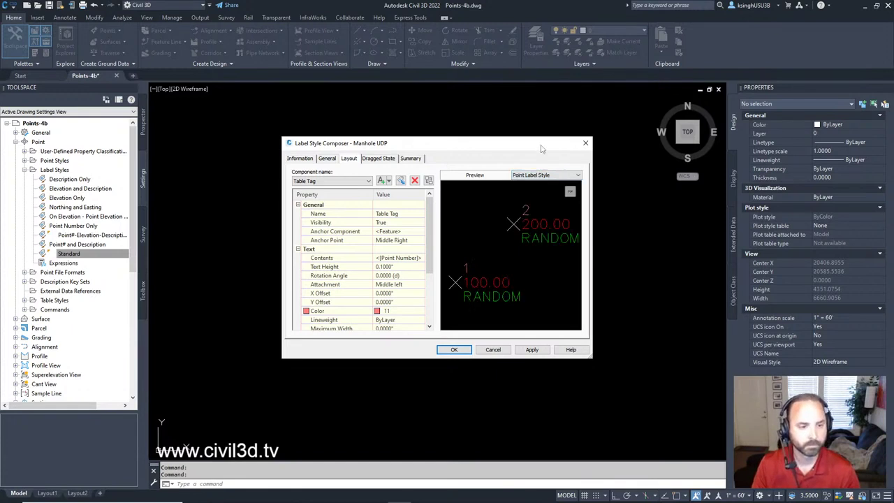
pyautogui.press('Return')
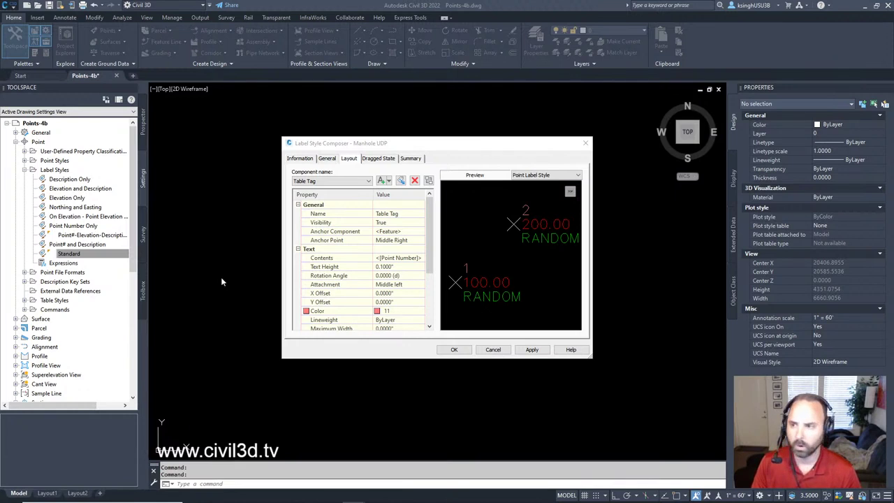
pyautogui.click(468, 150)
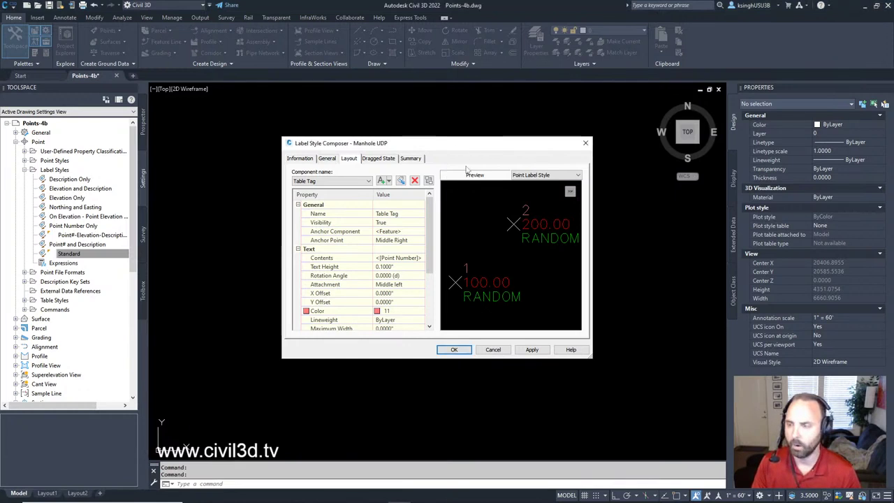
# Step: Add a text component to the label and rename it from Text.1 to 'Invert In'
pyautogui.click(383, 183)
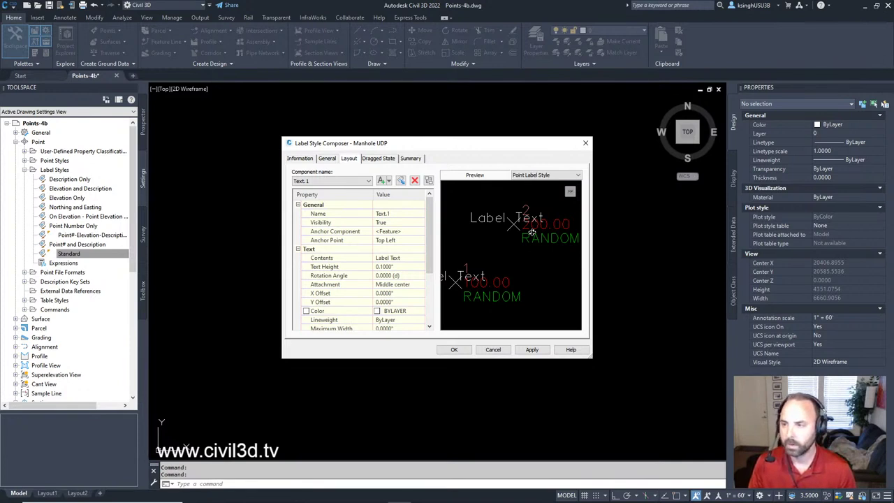
pyautogui.click(393, 214)
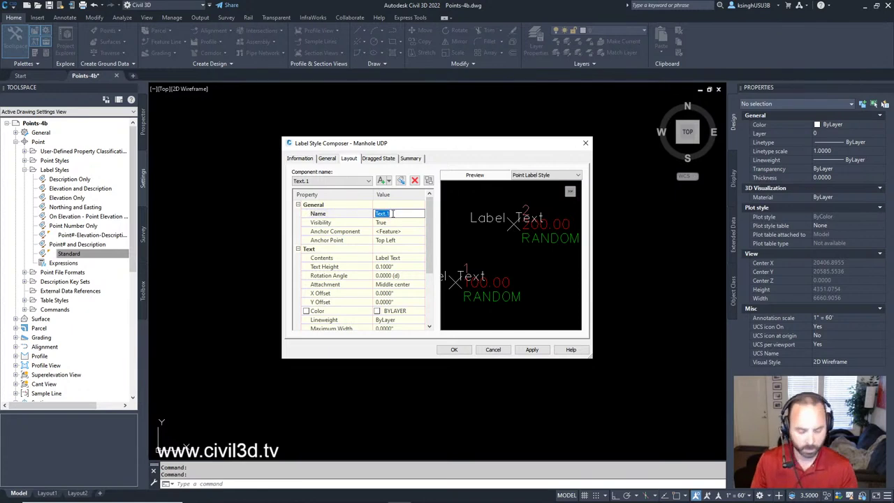
pyautogui.press('BackSpace')
pyautogui.write('Invert')
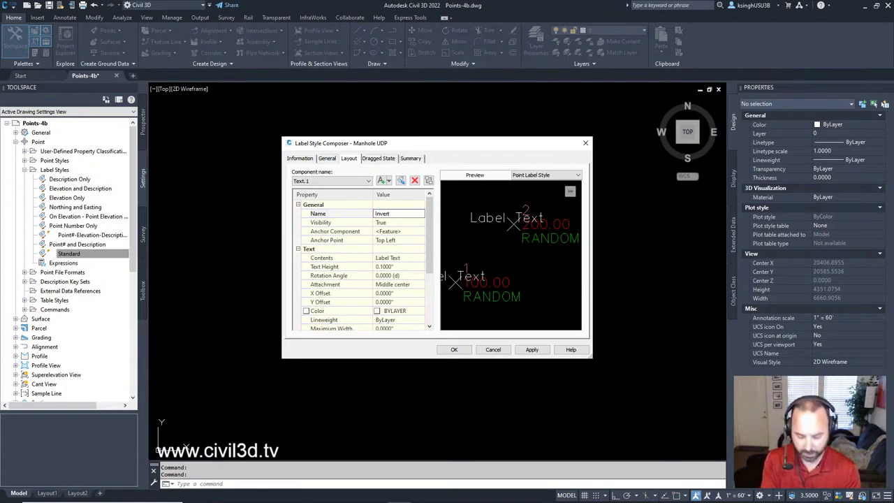
pyautogui.write(' In')
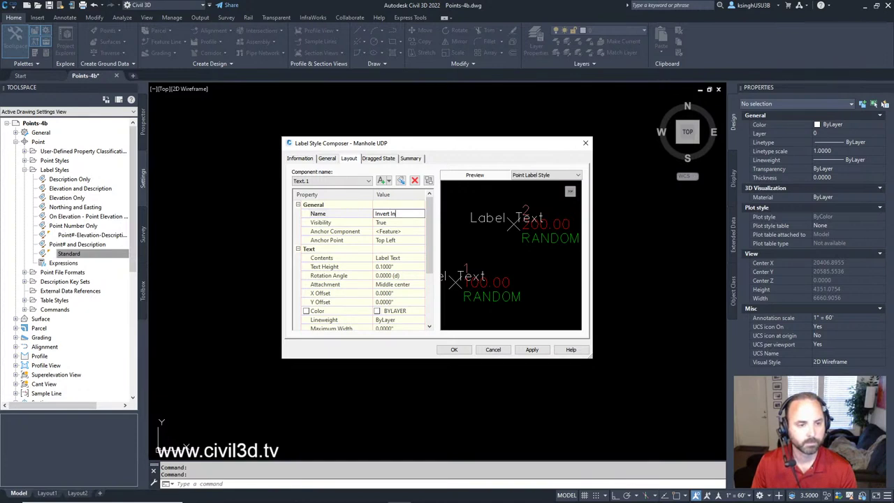
# Step: Anchor Invert In to the point description's bottom left, with Top left text attachment
pyautogui.click(400, 233)
pyautogui.click(403, 232)
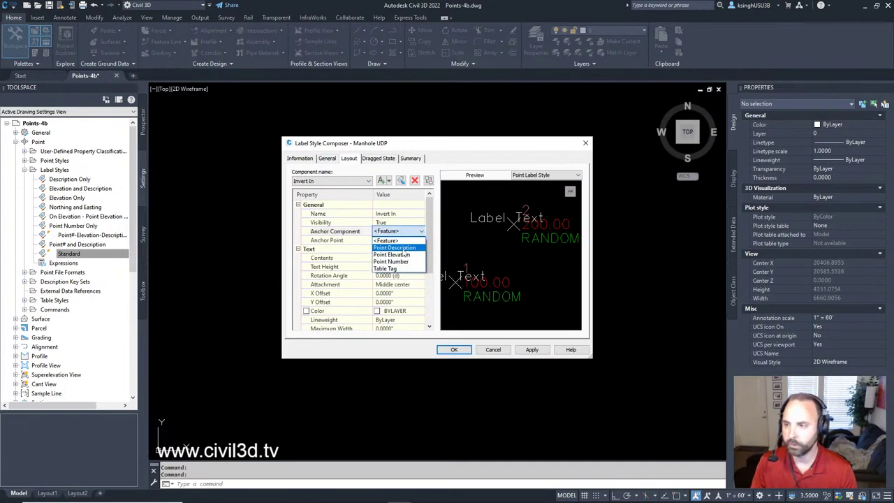
pyautogui.click(403, 249)
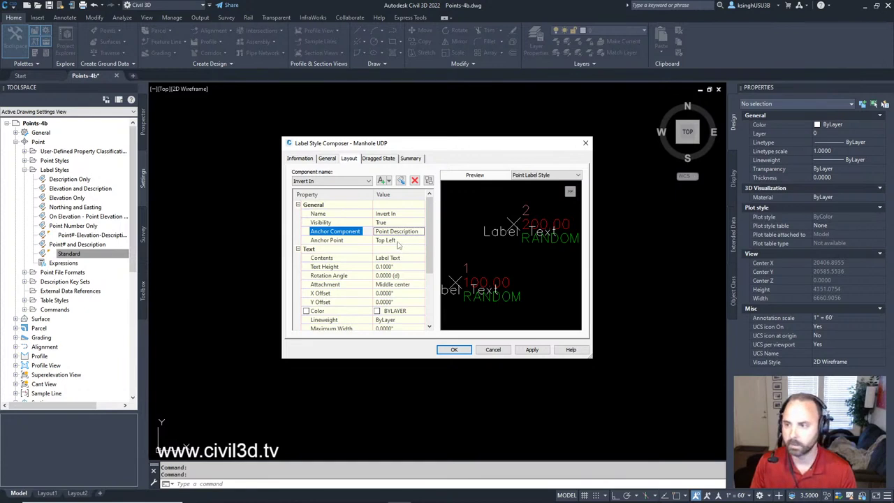
pyautogui.click(402, 241)
pyautogui.click(406, 242)
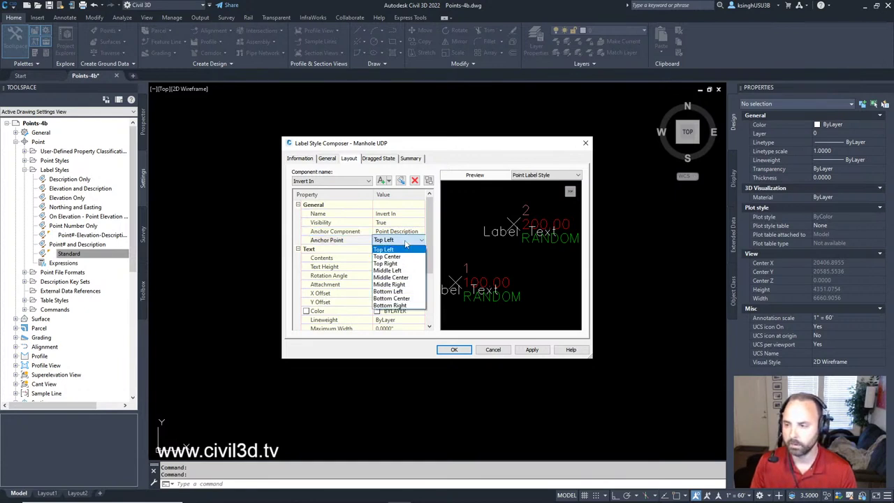
pyautogui.click(389, 291)
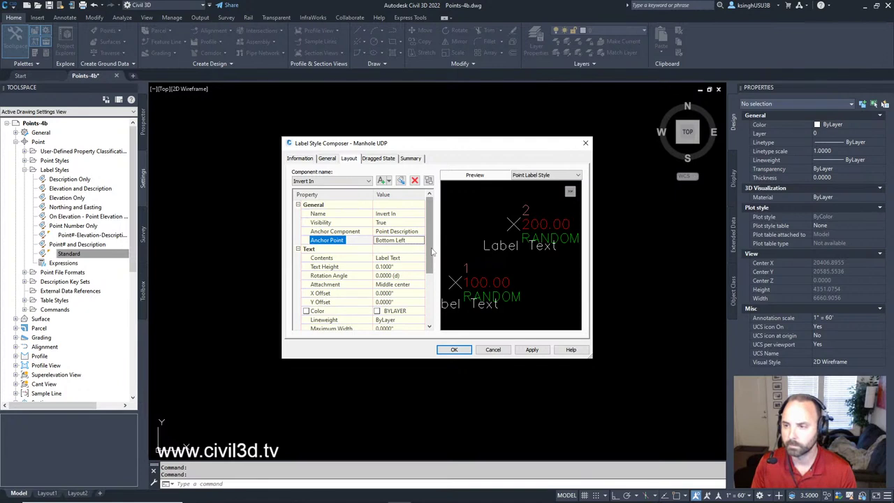
pyautogui.click(415, 285)
pyautogui.click(415, 286)
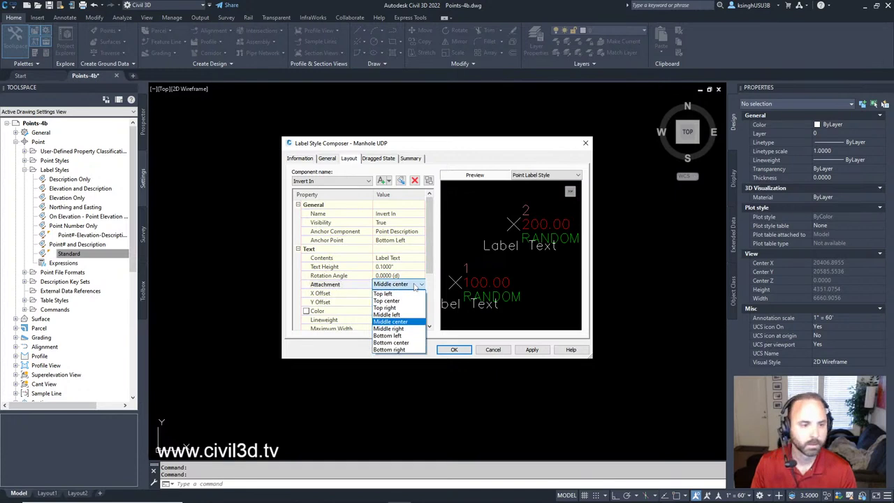
pyautogui.click(403, 294)
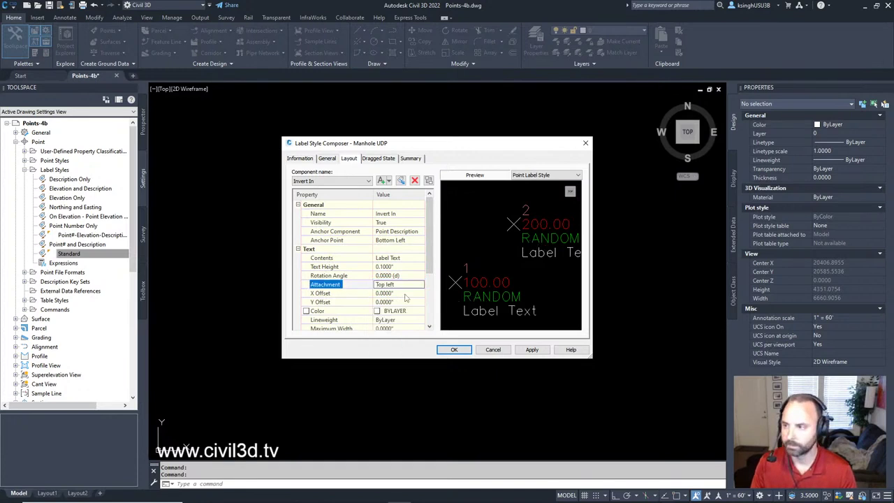
# Step: Edit the Invert In contents in the Text Component Editor and select the Label Text placeholder
pyautogui.click(396, 259)
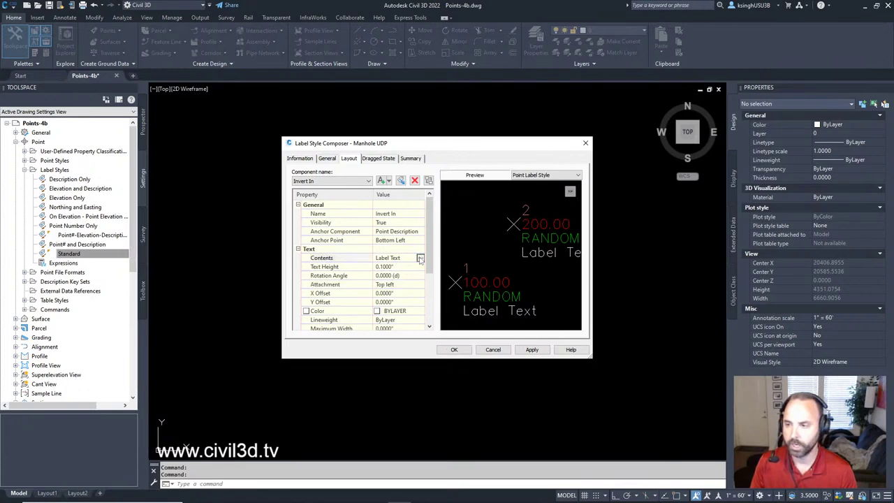
pyautogui.click(421, 259)
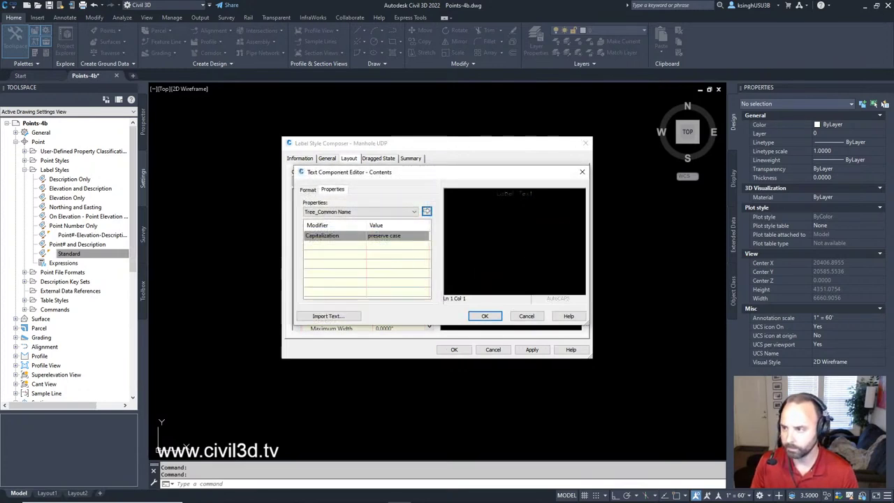
pyautogui.click(514, 194)
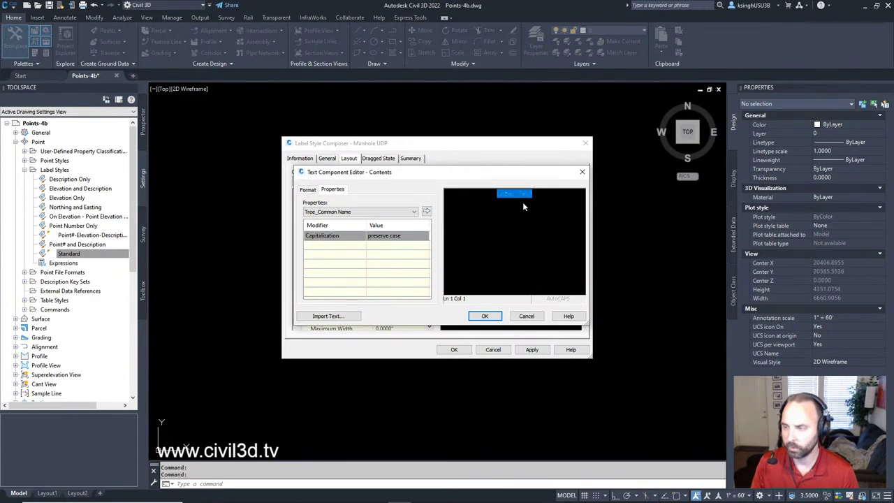
pyautogui.moveTo(494, 174); pyautogui.dragTo(493, 275)
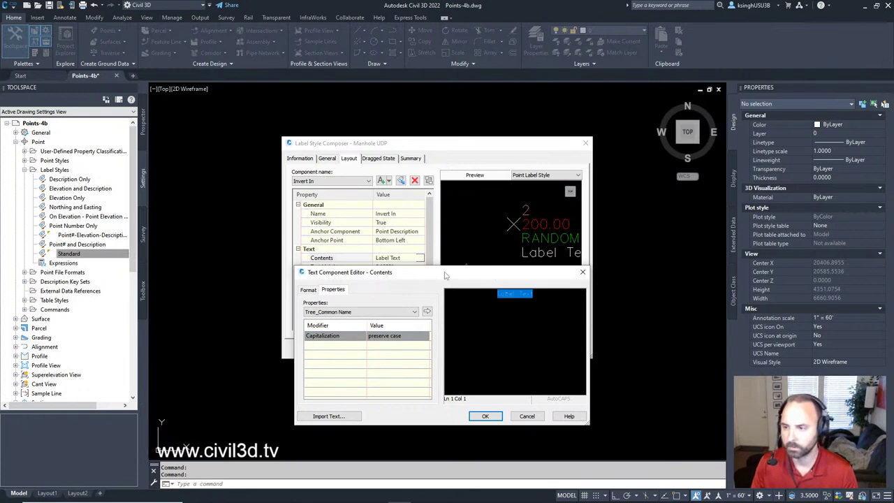
# Step: Choose the MH_Pipe In Invert property and set its precision to 0.01
pyautogui.click(414, 312)
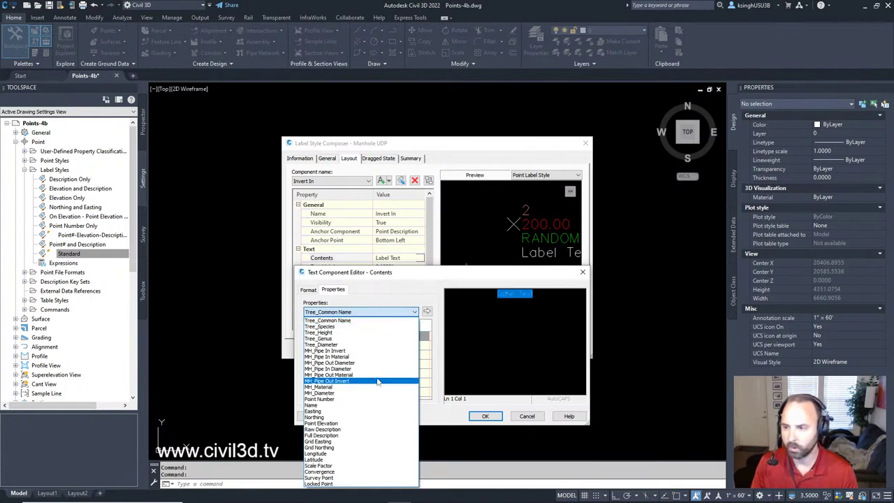
pyautogui.click(353, 350)
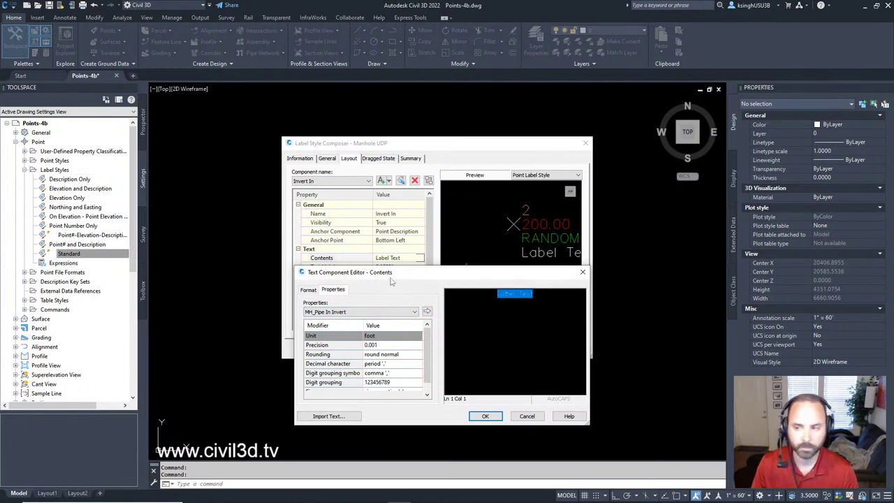
pyautogui.click(377, 343)
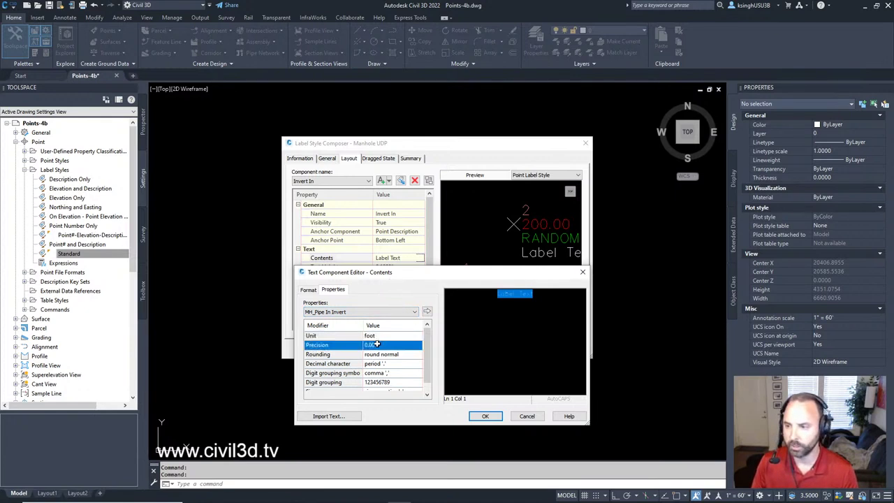
pyautogui.click(378, 344)
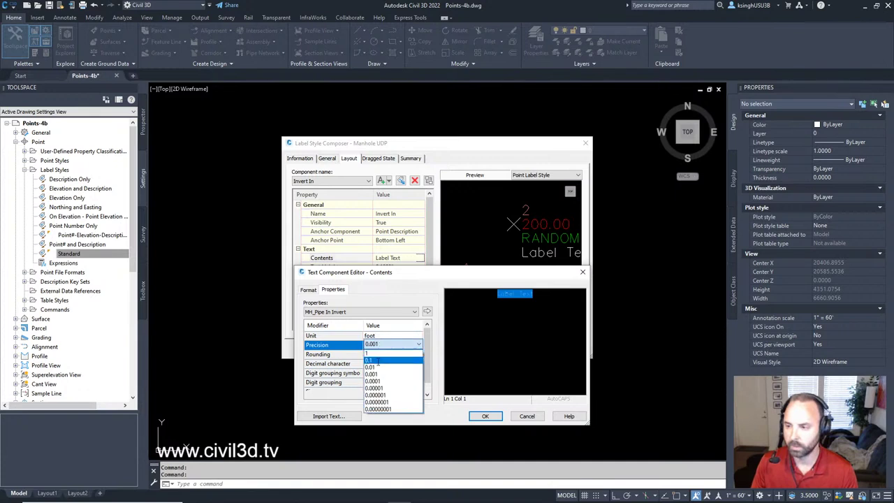
pyautogui.click(371, 366)
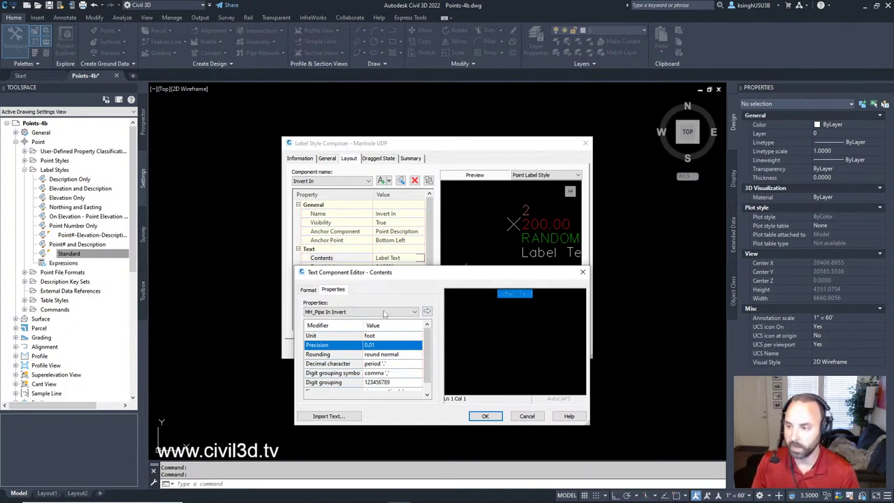
# Step: Insert the MH_Pipe In Invert field and type the prefix 'Invert In =' before it
pyautogui.click(427, 312)
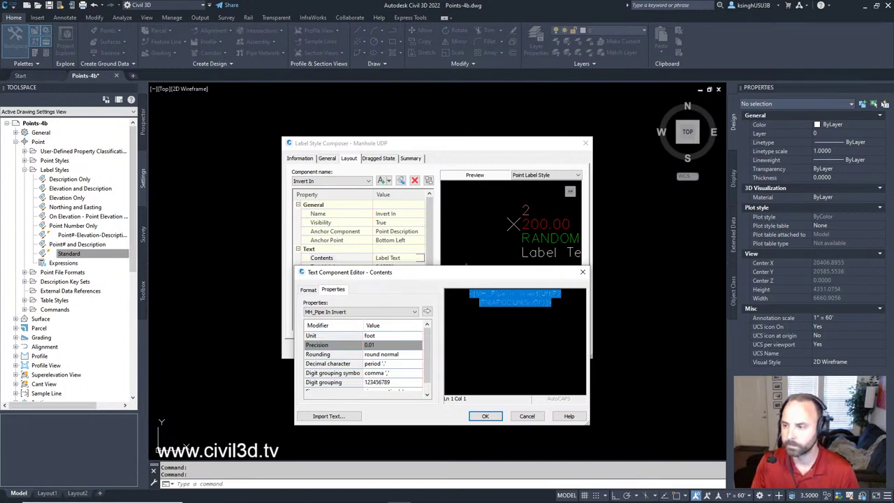
pyautogui.click(551, 301)
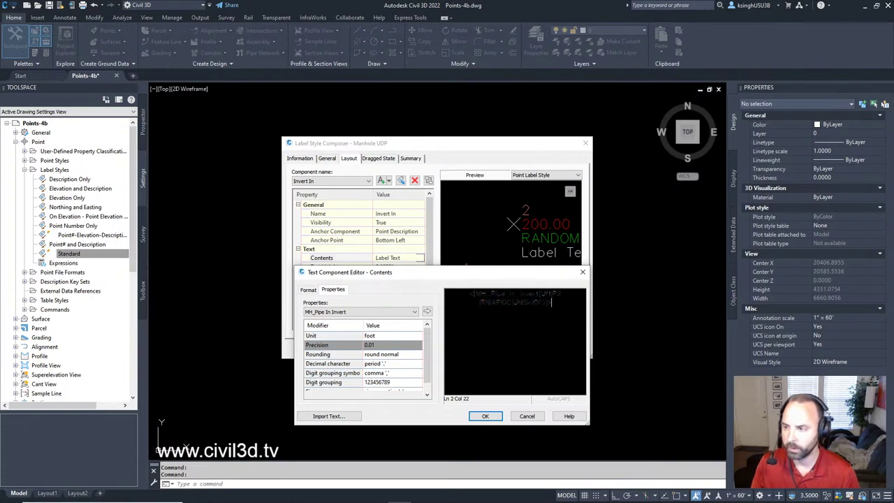
pyautogui.click(469, 294)
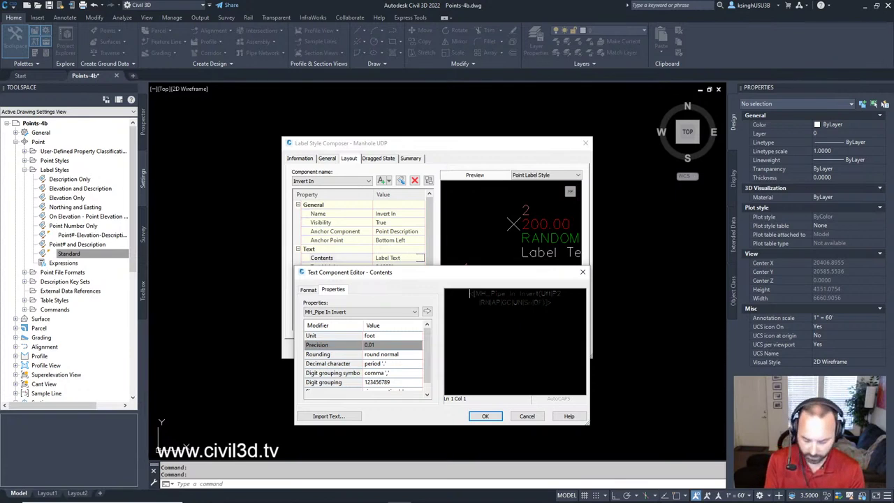
pyautogui.press('Right')
pyautogui.write('Invert ')
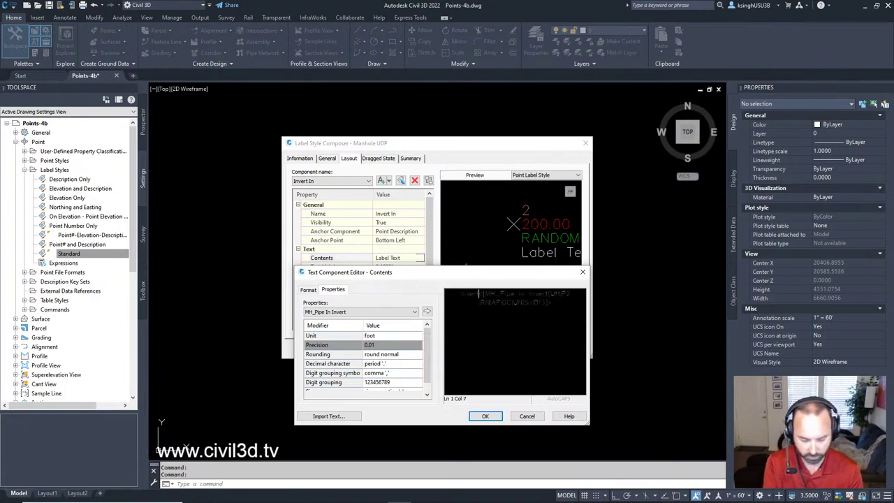
pyautogui.write('In:')
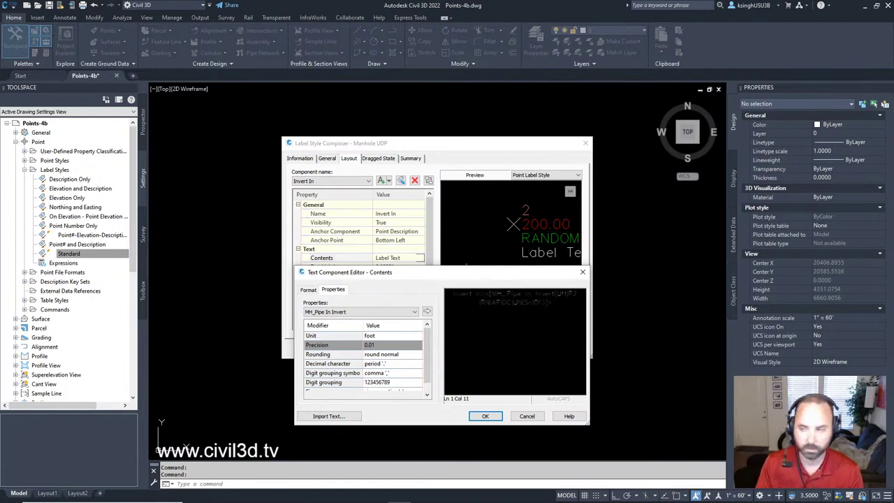
pyautogui.write(' =')
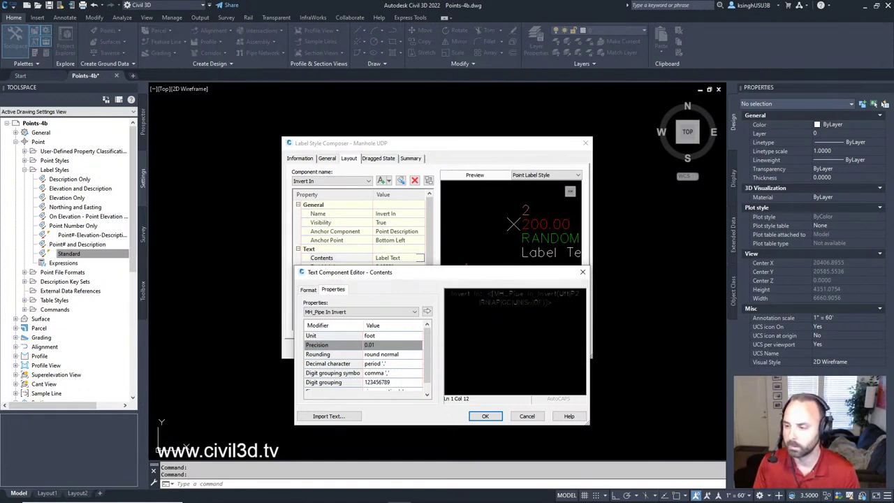
# Step: Commit the Invert In text, then enlarge the Label Style Composer and zoom its preview
pyautogui.click(487, 417)
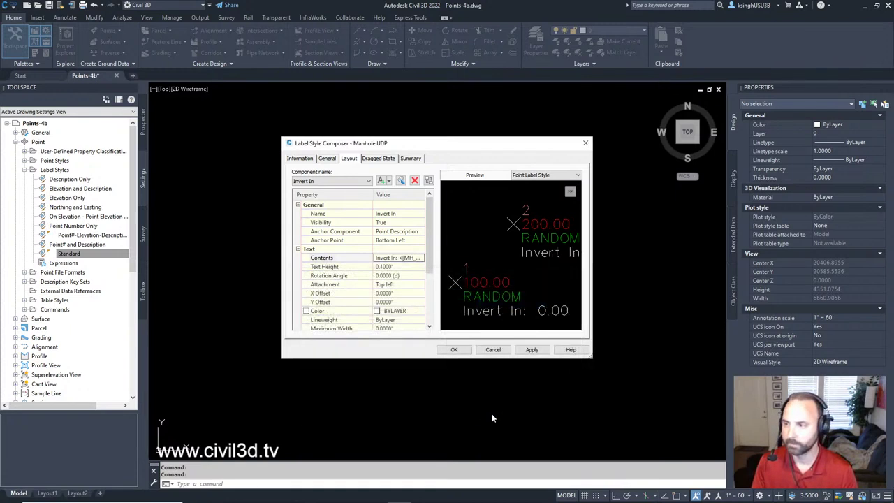
pyautogui.moveTo(593, 361); pyautogui.dragTo(668, 391)
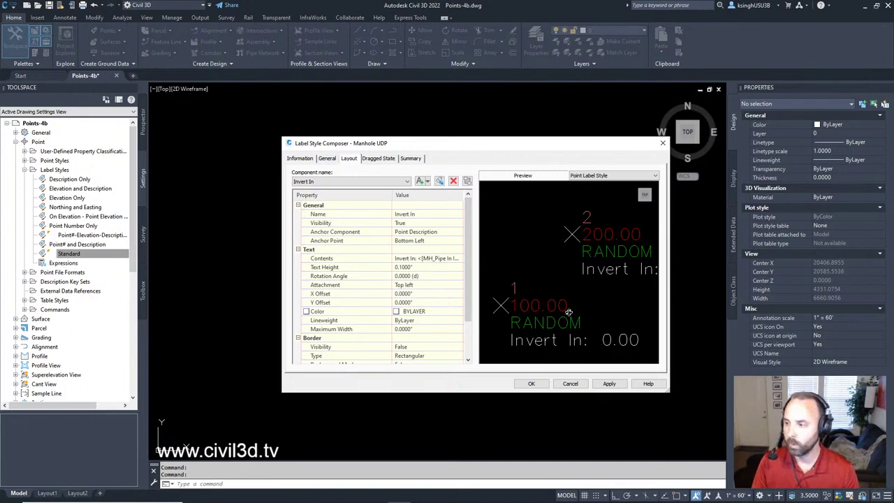
pyautogui.scroll(-1, 578, 282)
pyautogui.scroll(-2, 577, 280)
pyautogui.scroll(4, 579, 282)
pyautogui.scroll(-4, 577, 282)
pyautogui.scroll(4, 578, 283)
pyautogui.scroll(-3, 577, 285)
pyautogui.scroll(1, 577, 285)
pyautogui.scroll(-1, 577, 286)
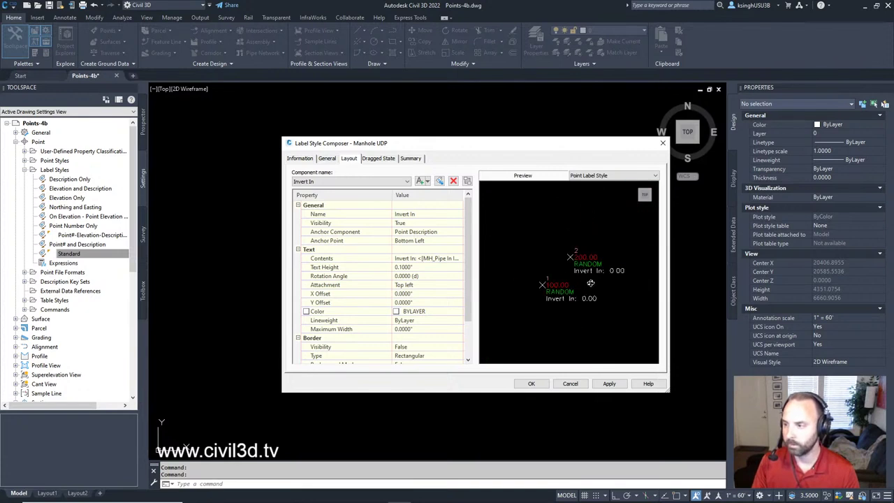
# Step: Centre the preview on the RANDOM labels showing Invert In: 0.00
pyautogui.moveTo(586, 283)
pyautogui.mouseDown(button='middle')
pyautogui.moveTo(544, 310)
pyautogui.moveTo(571, 283)
pyautogui.moveTo(578, 288)
pyautogui.mouseUp(button='middle')
pyautogui.scroll(2, 574, 289)
pyautogui.scroll(-2, 574, 289)
pyautogui.scroll(2, 572, 284)
pyautogui.scroll(-1, 572, 283)
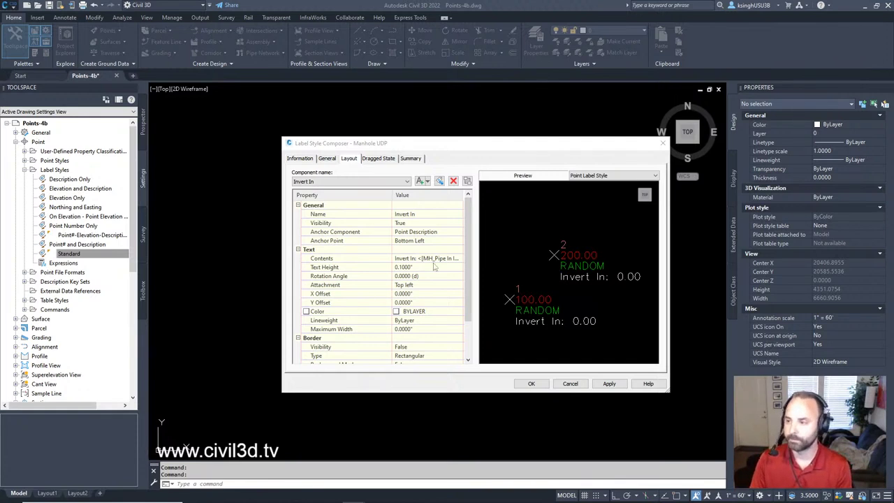
# Step: Save the Manhole UDP label style and zoom into the Points-4b drawing
pyautogui.click(539, 386)
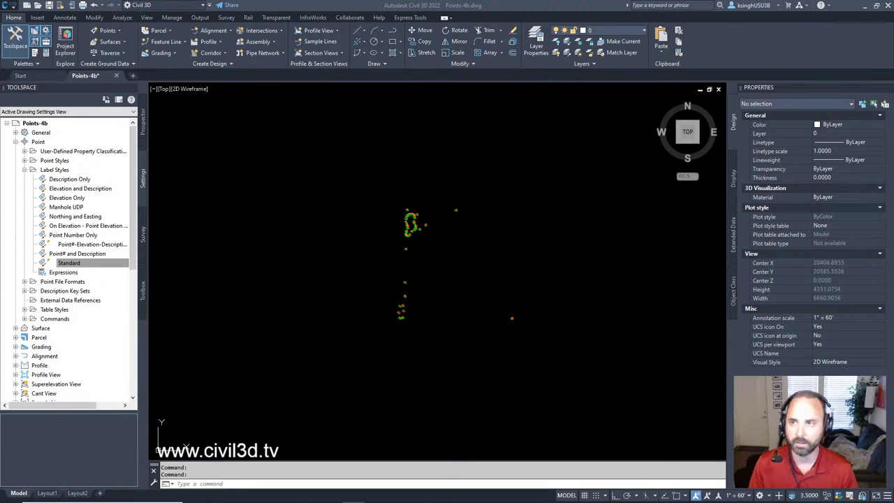
pyautogui.scroll(5, 426, 231)
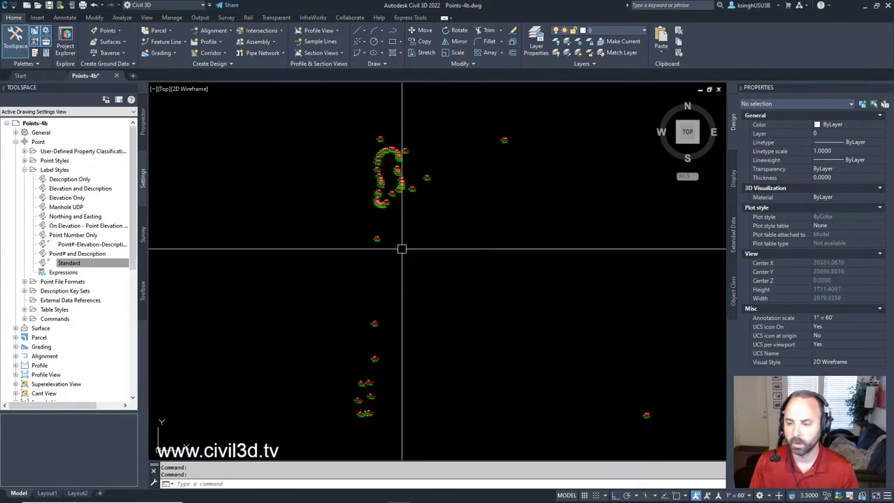